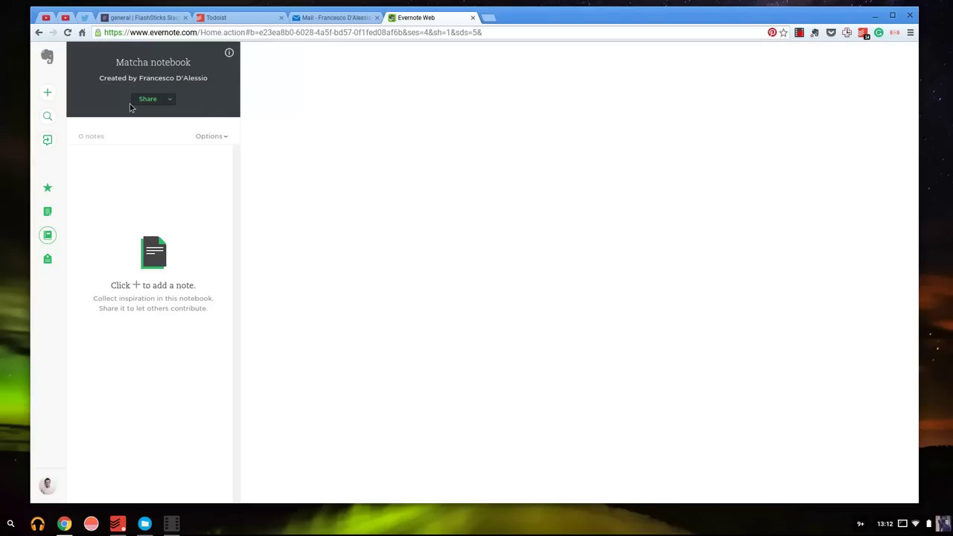
Step: Create a new note titled "Test 1" in the Matcha notebook
click(49, 97)
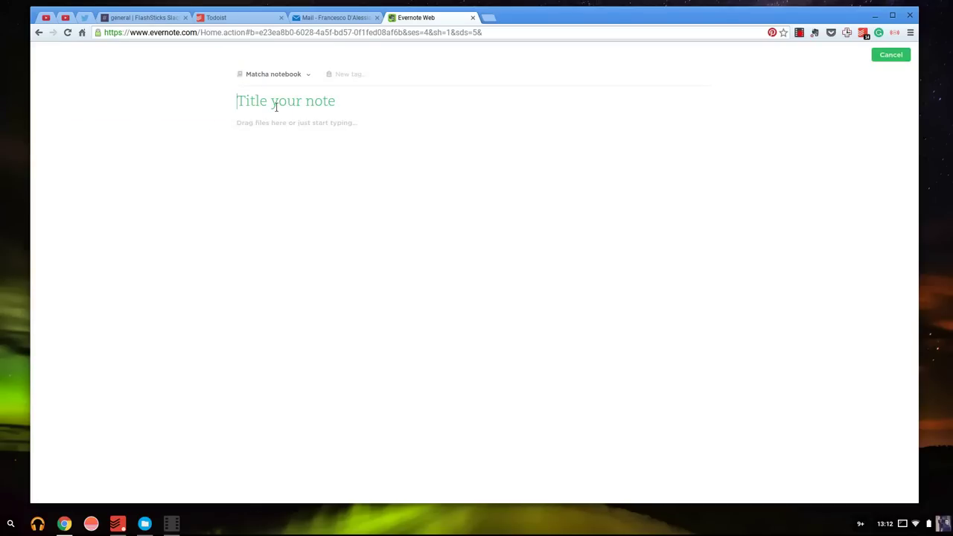
text(Test 1)
click(334, 119)
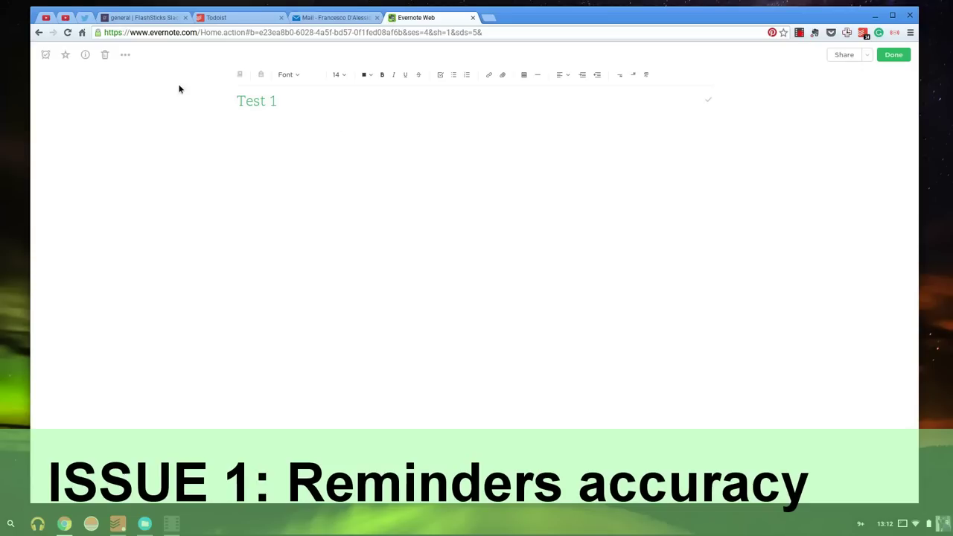
Step: Add a reminder to the Test 1 note with a notification date of 8 January 2016
click(46, 56)
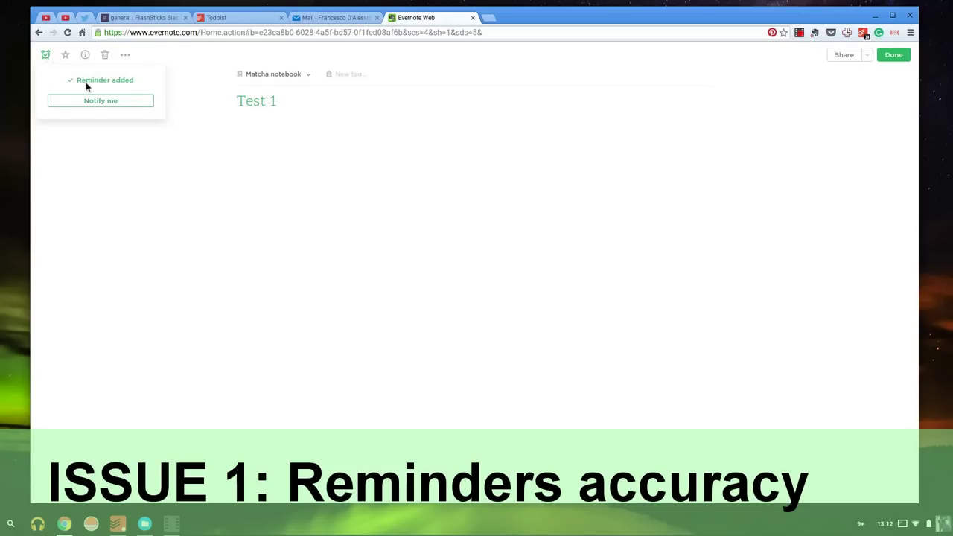
click(95, 101)
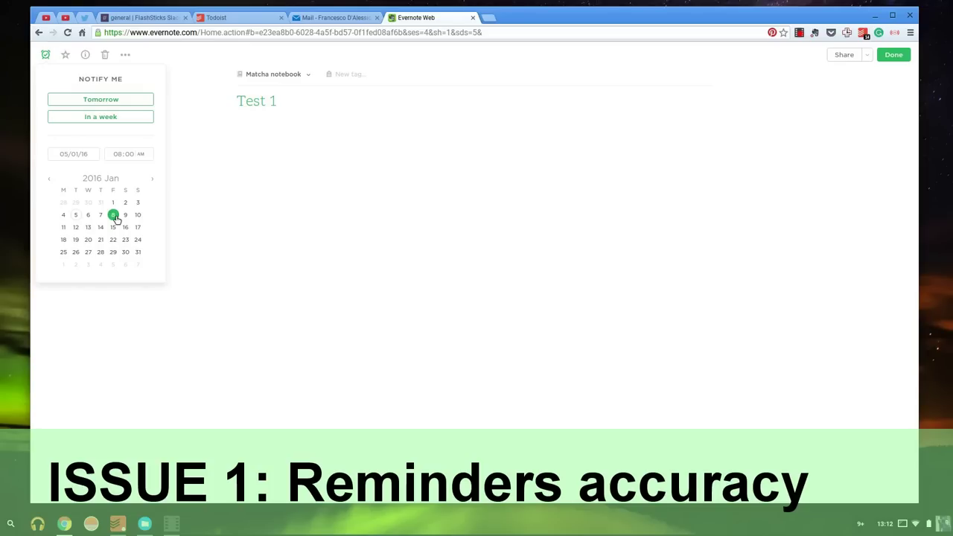
click(113, 215)
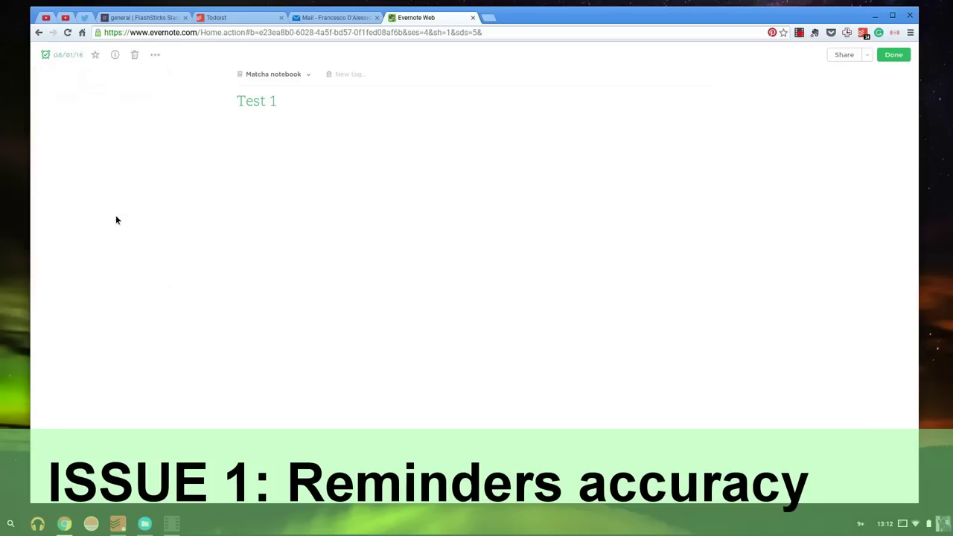
Step: Change the Test 1 reminder's notification time to 12:00 PM and finish editing the note
click(65, 57)
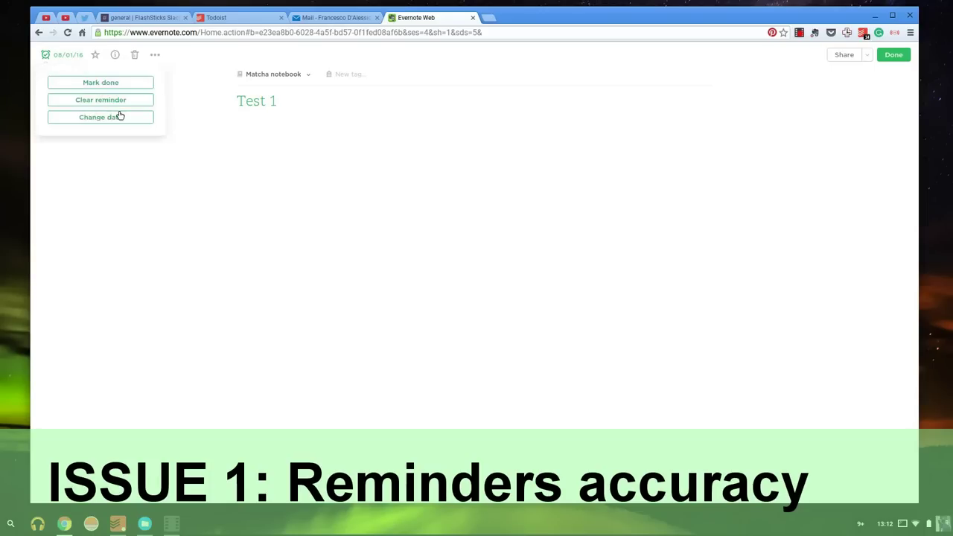
click(110, 117)
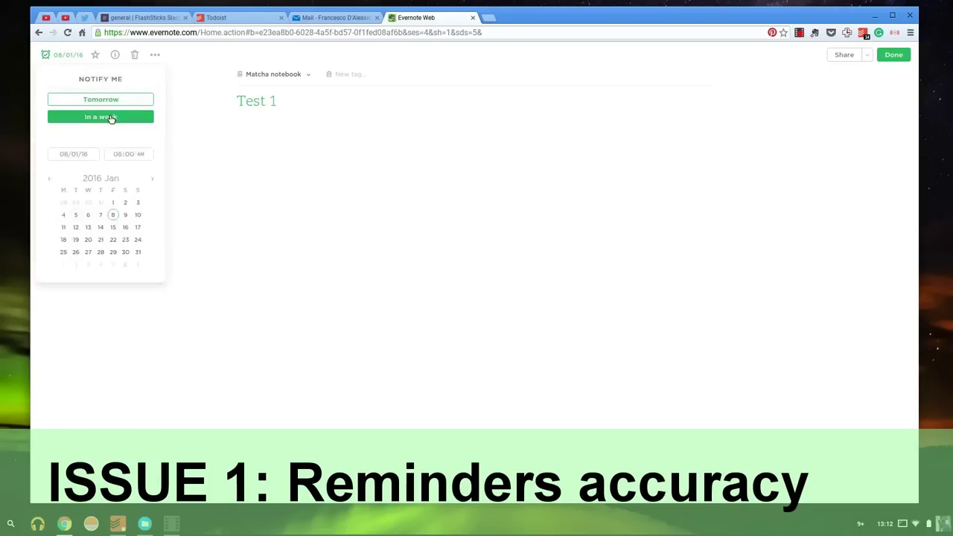
click(120, 156)
text(12)
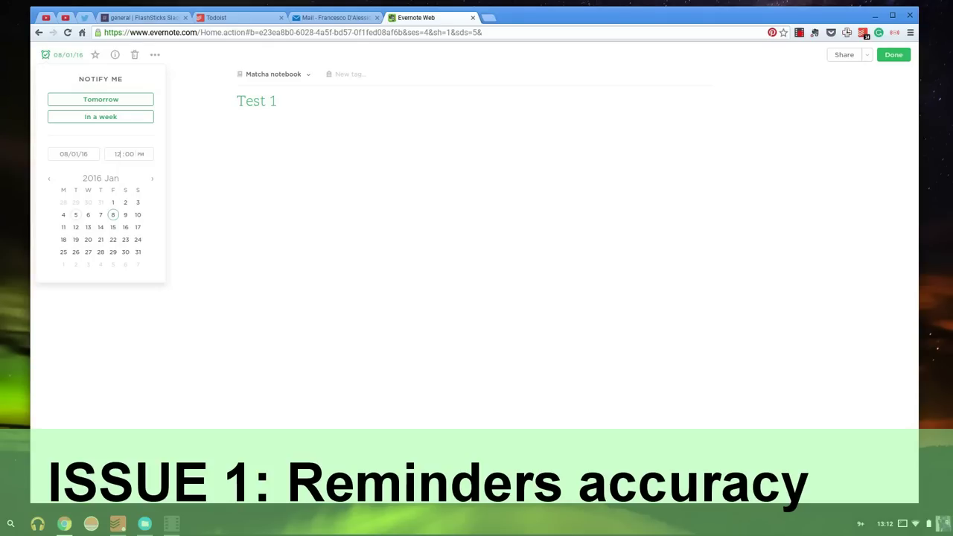
click(249, 206)
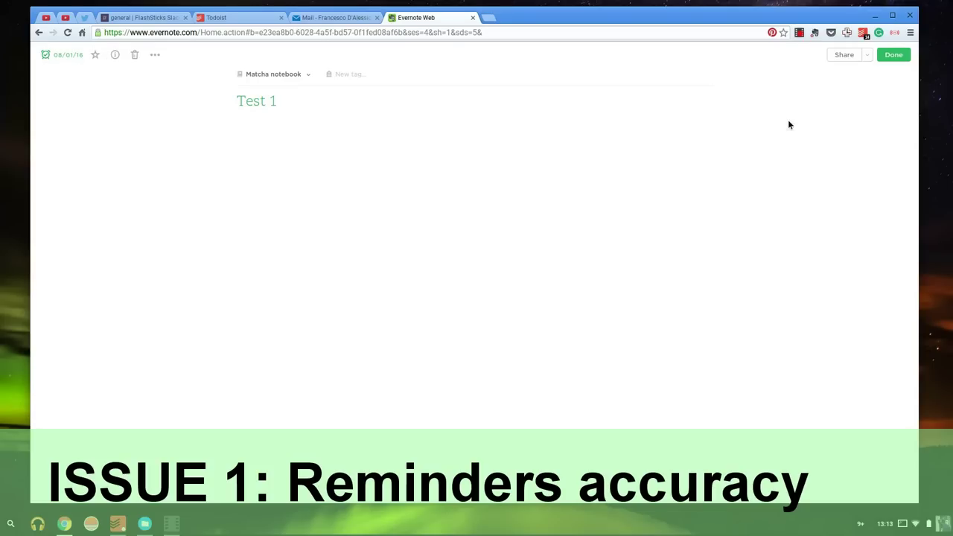
click(893, 58)
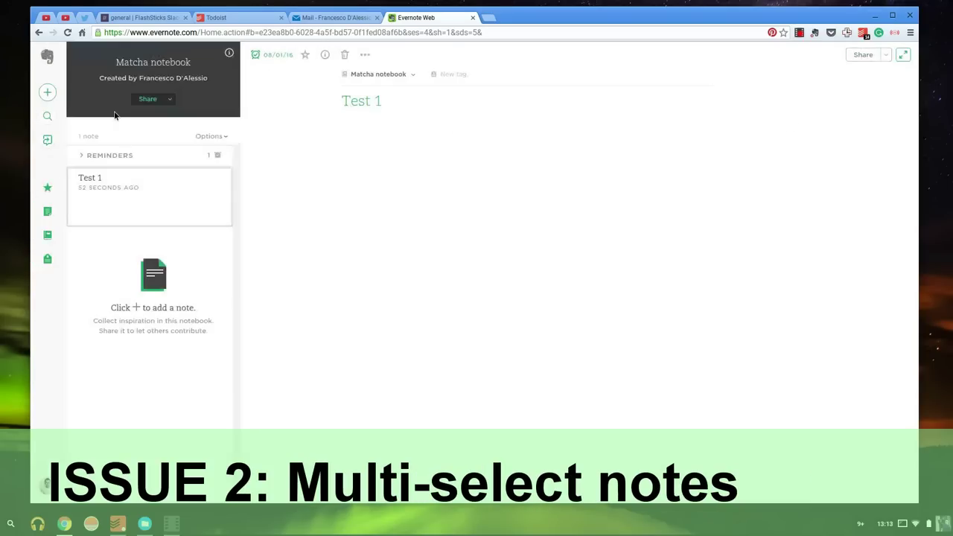
Step: Create a second note titled "Test 2" with the body text "Test" in the Matcha notebook and finish editing it
click(48, 94)
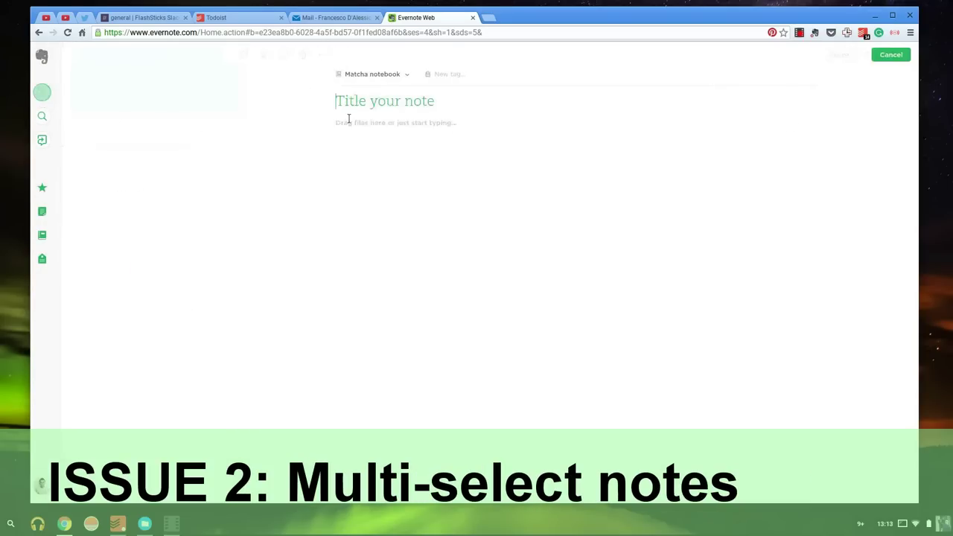
text(Test 2)
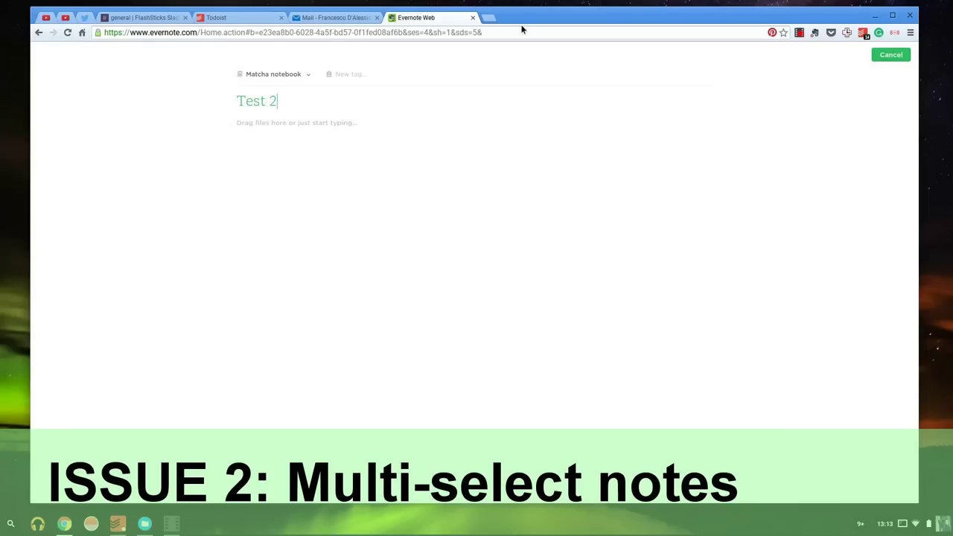
key(Return)
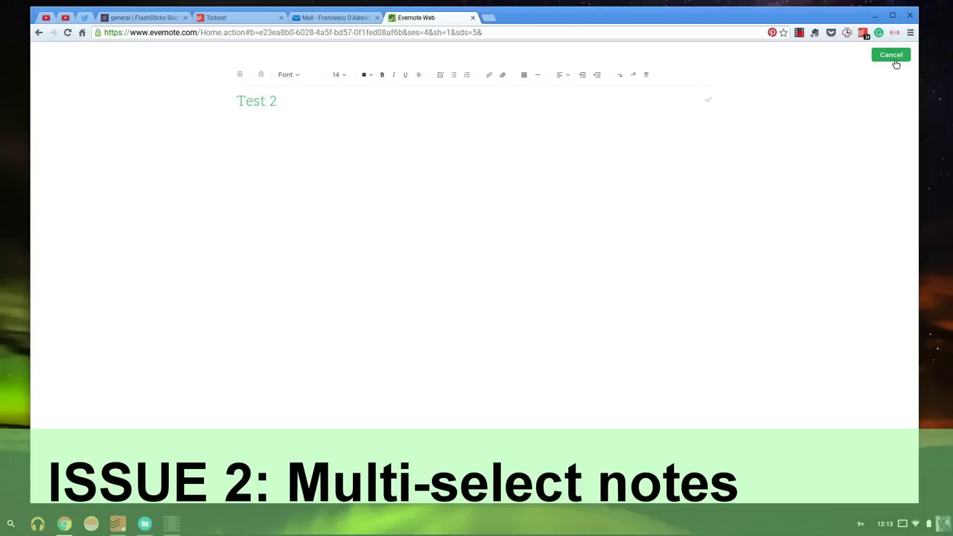
text(Test)
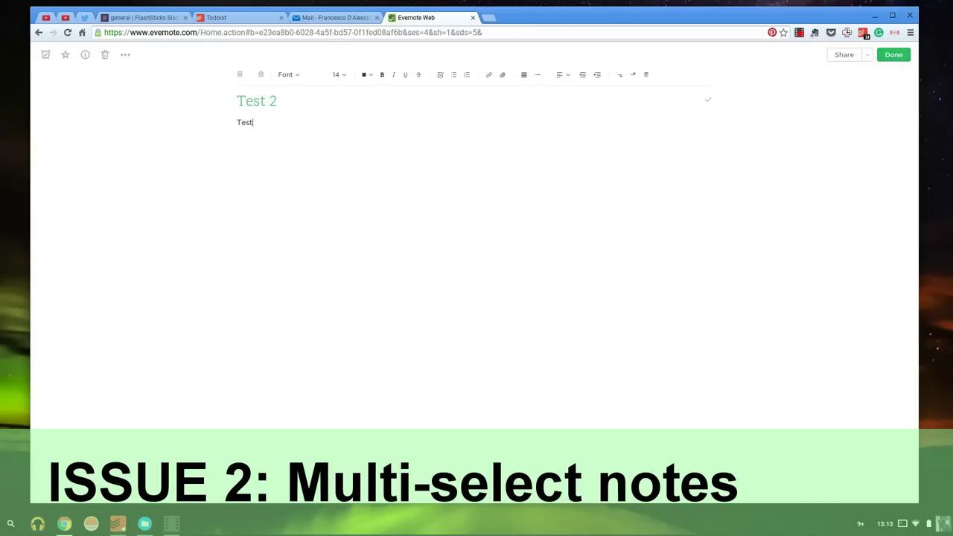
click(893, 54)
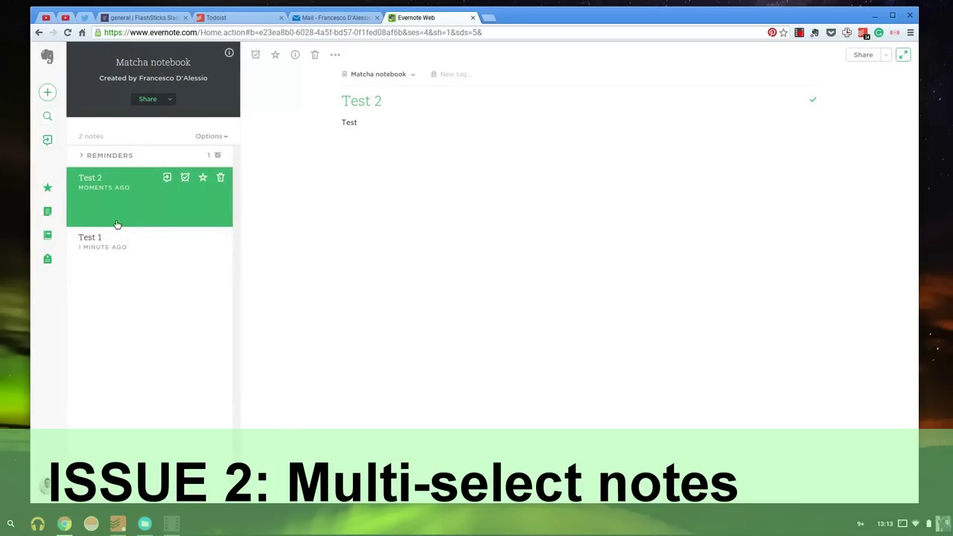
Step: Try to select the Test 1 and Test 2 notes together in the notebook's note list
click(115, 251)
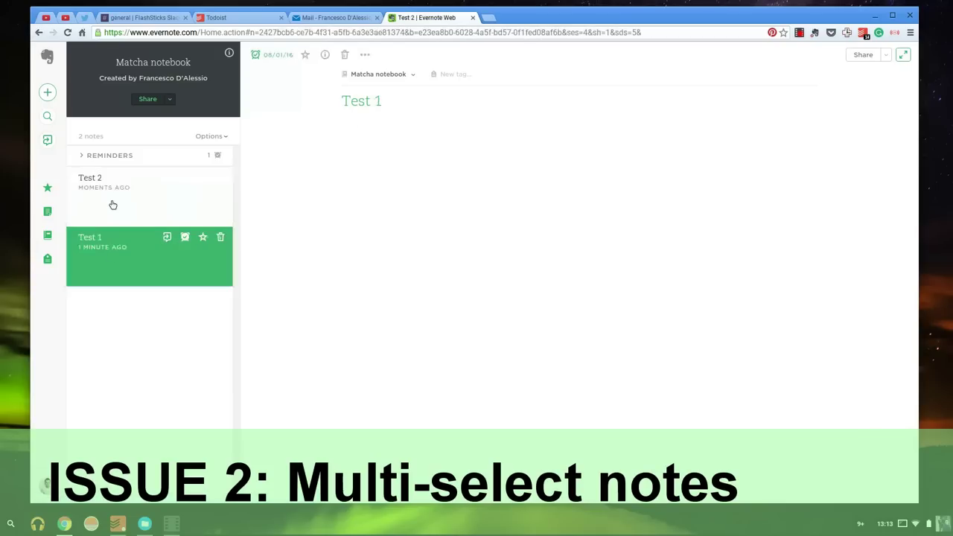
click(112, 204)
click(123, 233)
click(118, 219)
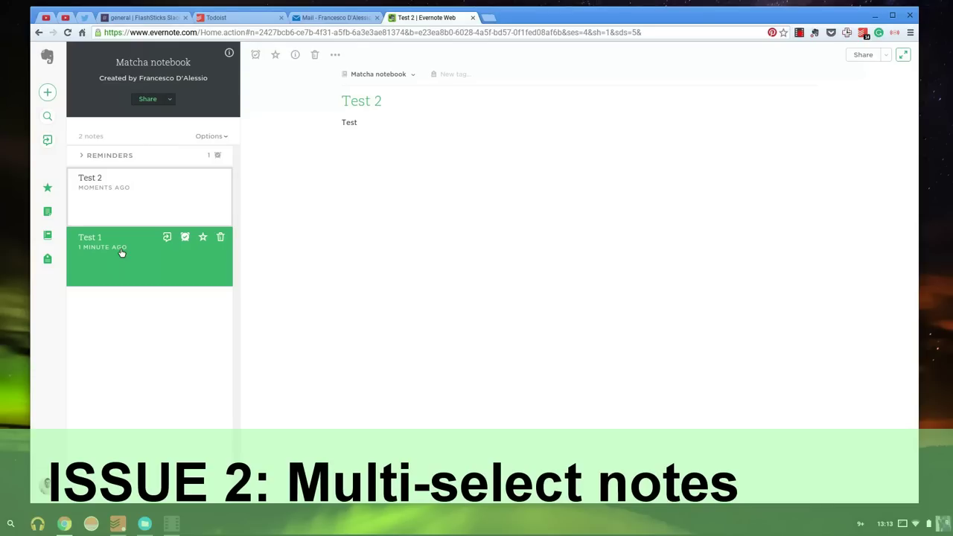
click(118, 216)
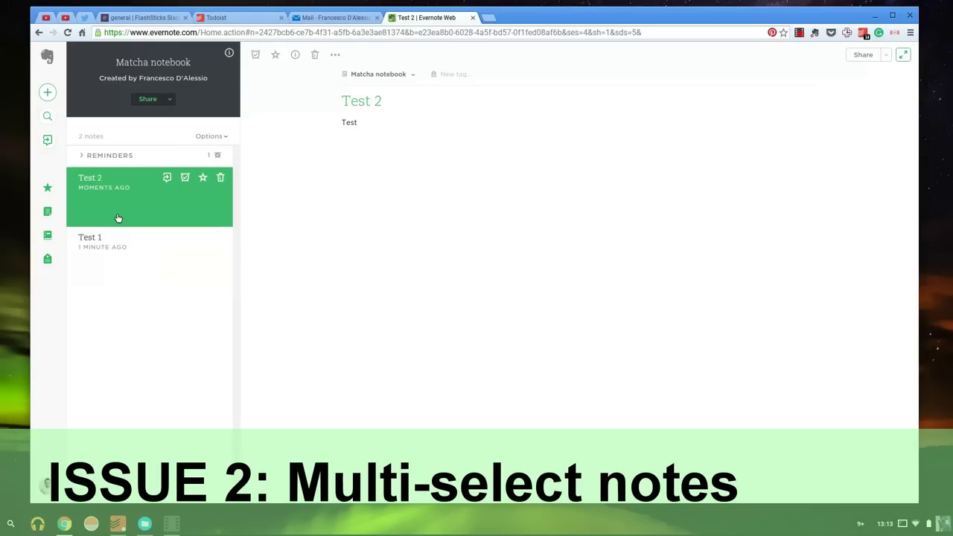
click(122, 249)
click(128, 186)
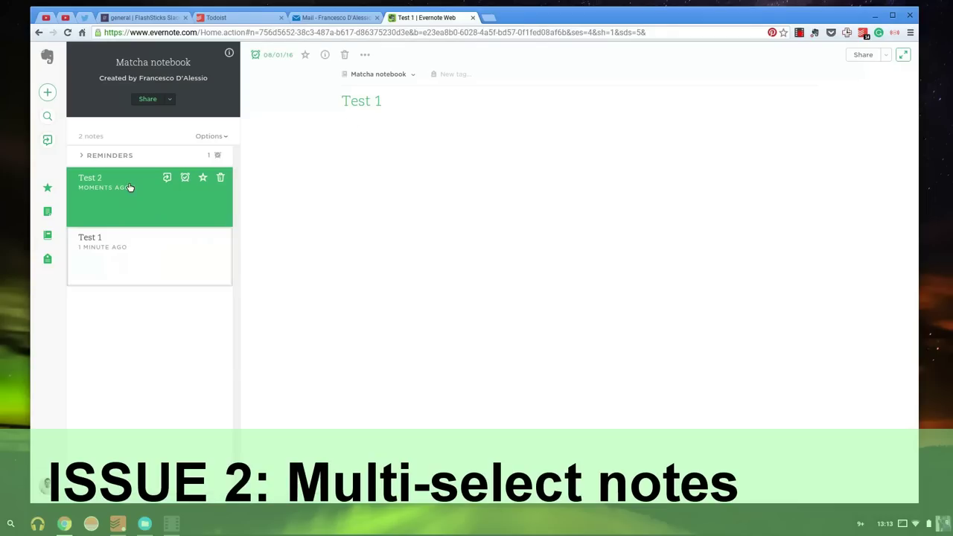
click(141, 248)
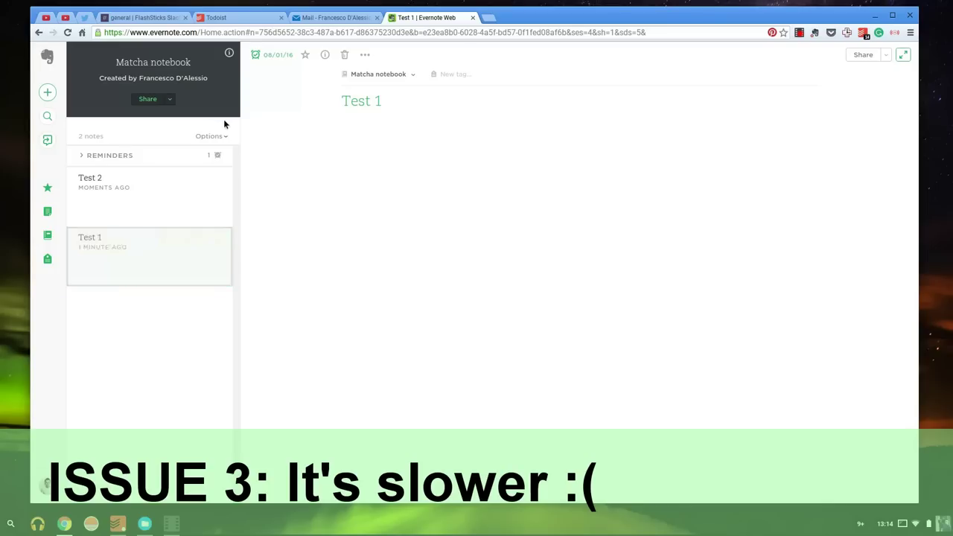
Step: Review the note list's sorting and view options, and open the Test 2 note
click(223, 138)
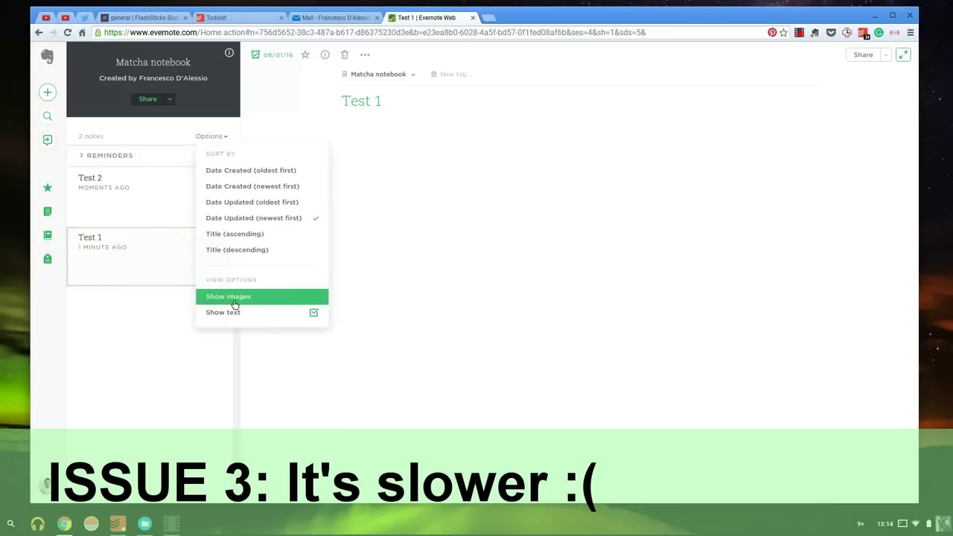
click(178, 350)
click(162, 216)
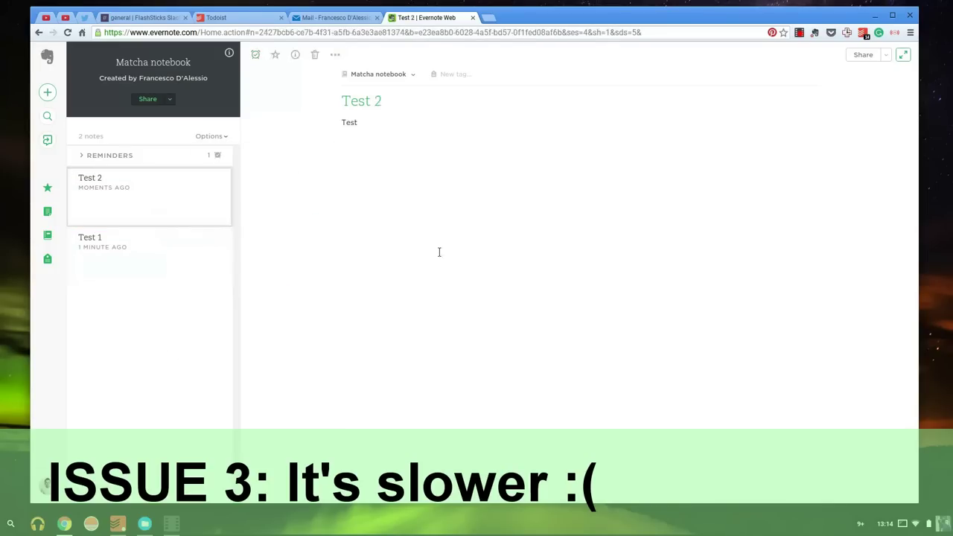
Step: Examine the file attachment dialog for the Test 2 note and cancel without attaching anything
click(504, 199)
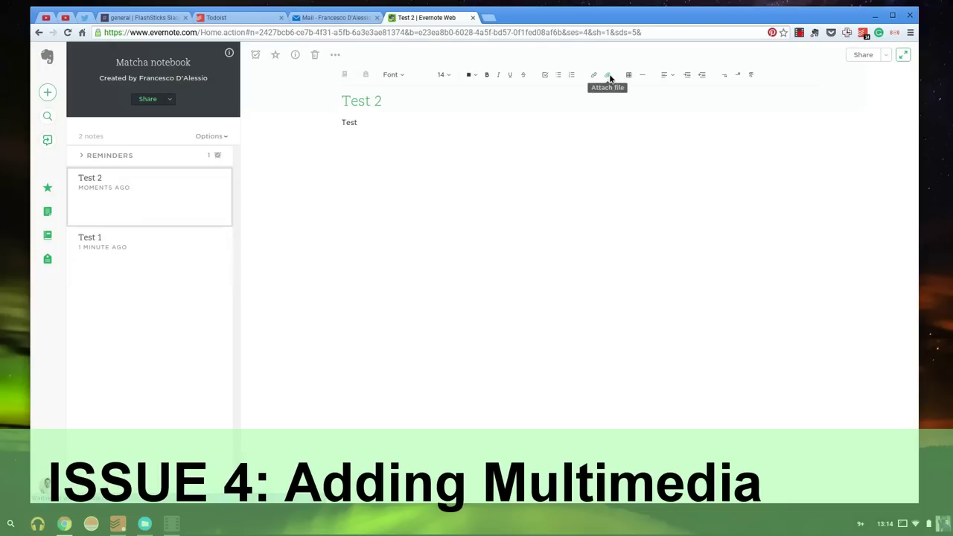
click(609, 77)
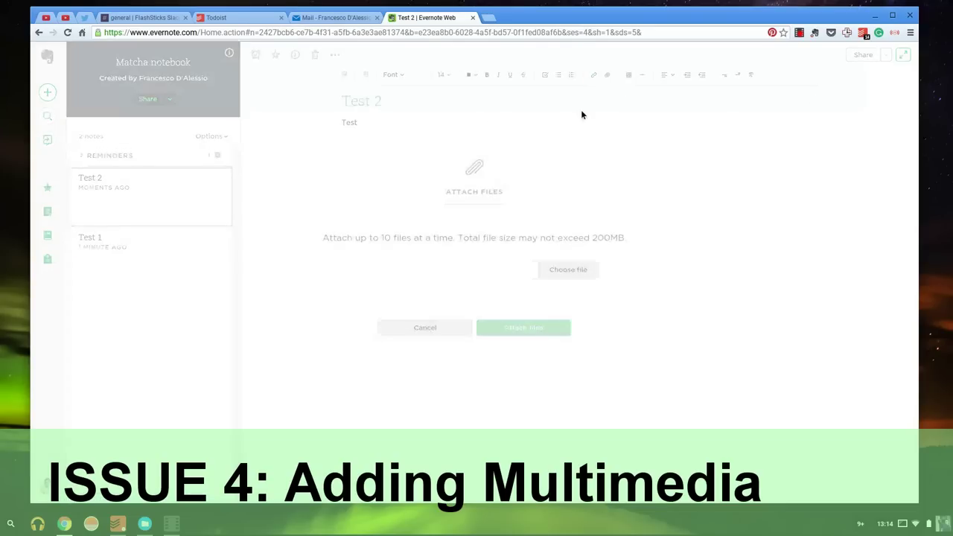
click(571, 272)
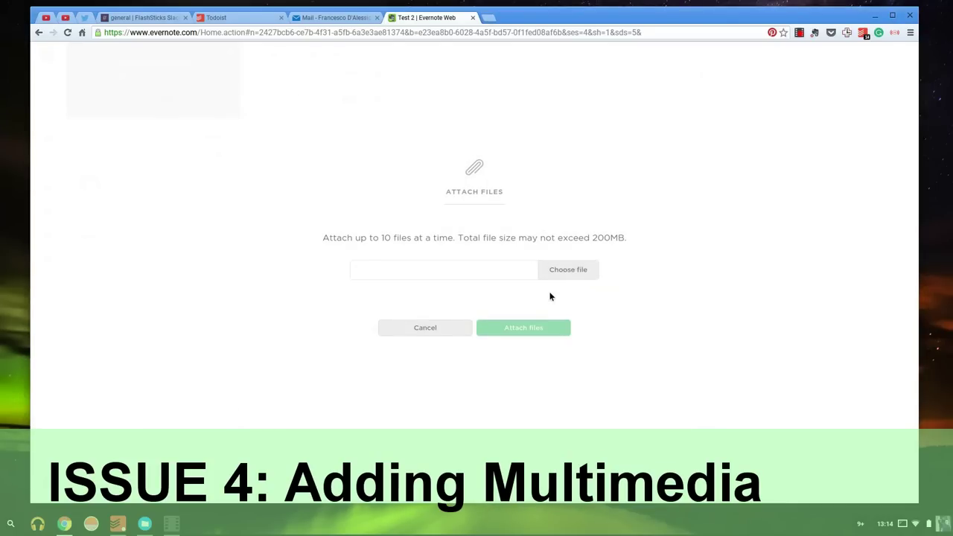
click(457, 330)
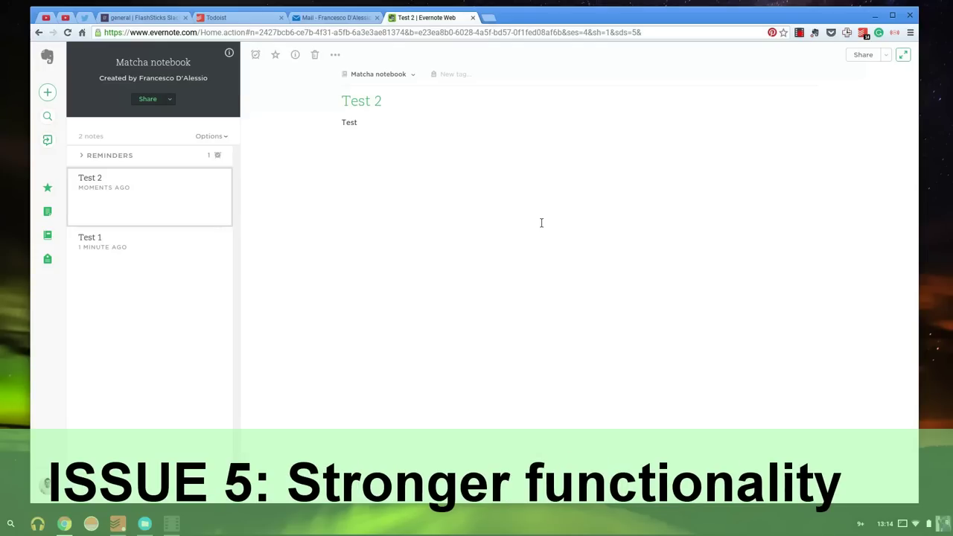
Step: Check which sort orders and display options the notebook's note list offers, leaving them as they are
click(541, 223)
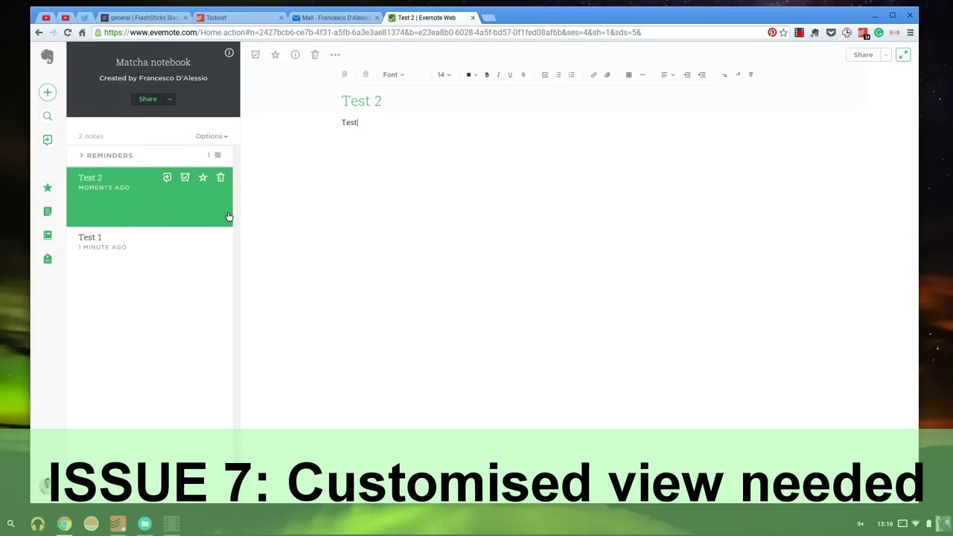
click(212, 137)
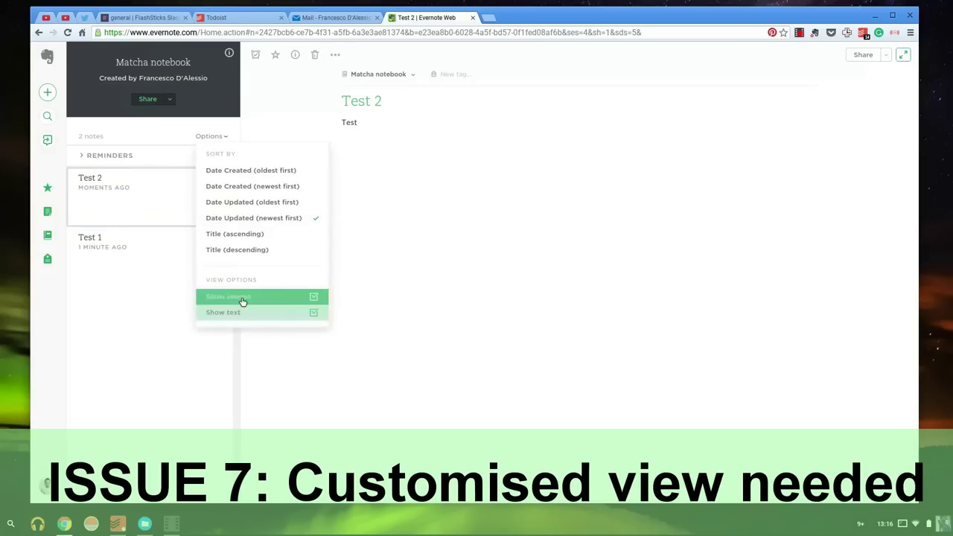
click(180, 296)
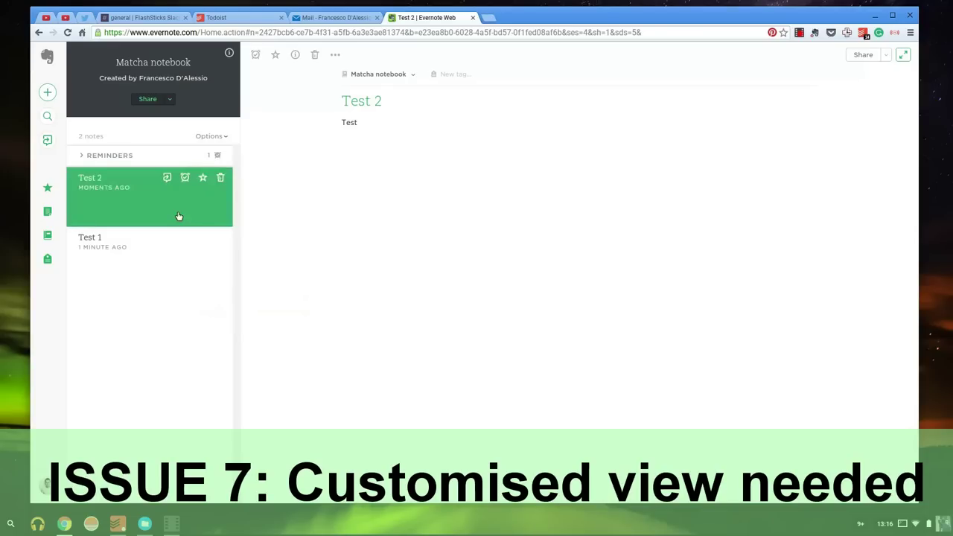